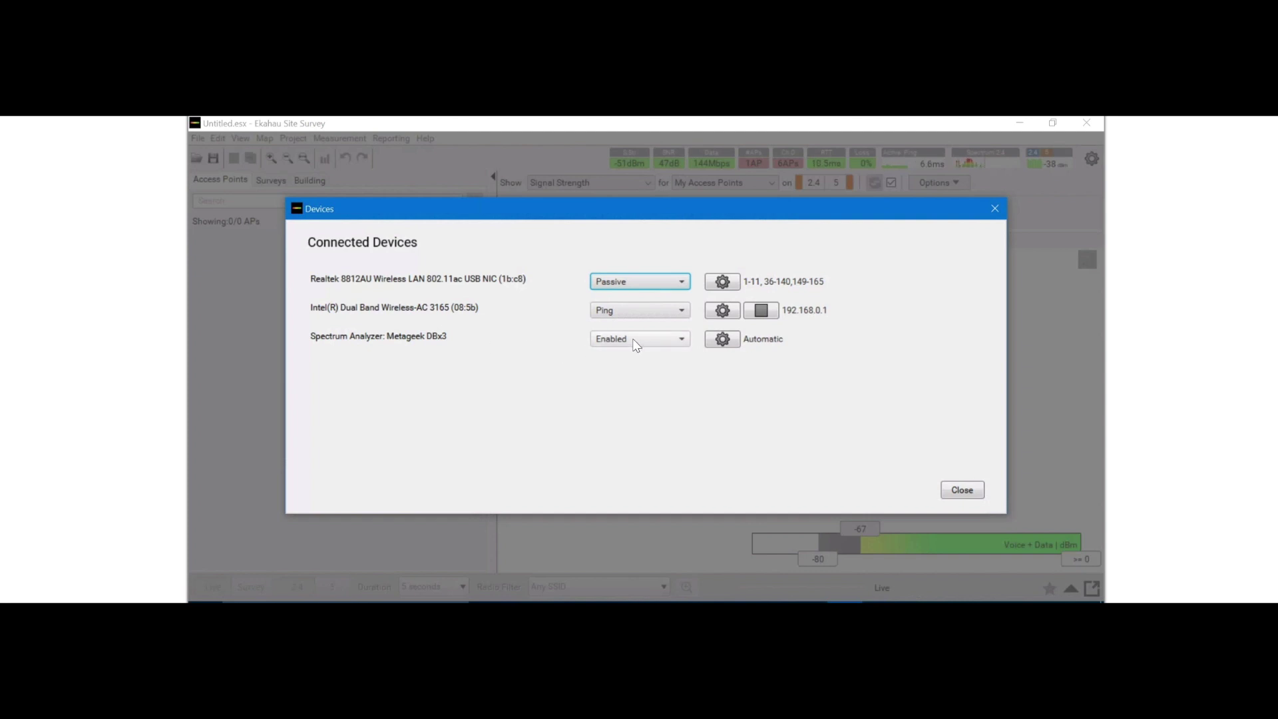
- Try a manual scan range for the Metageek DBx3 spectrum analyzer, covering channels 36–165 and then channels 1–14
left_click(995, 210)
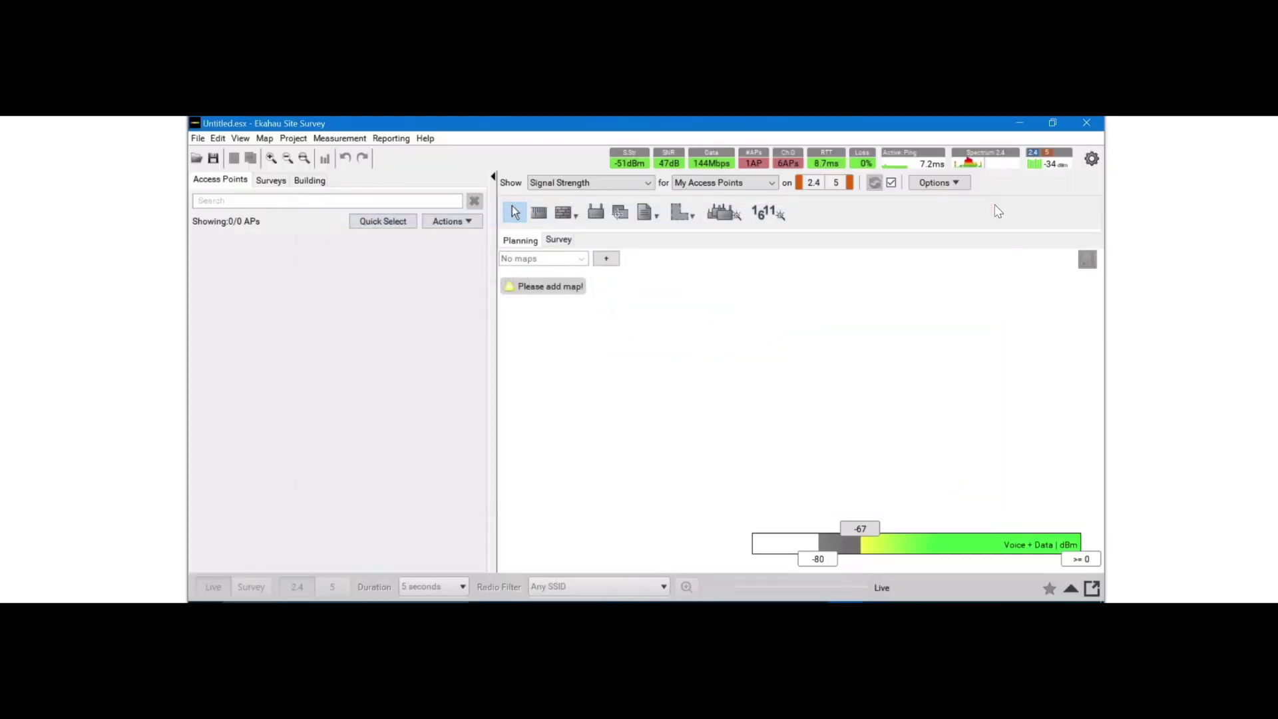
left_click(981, 157)
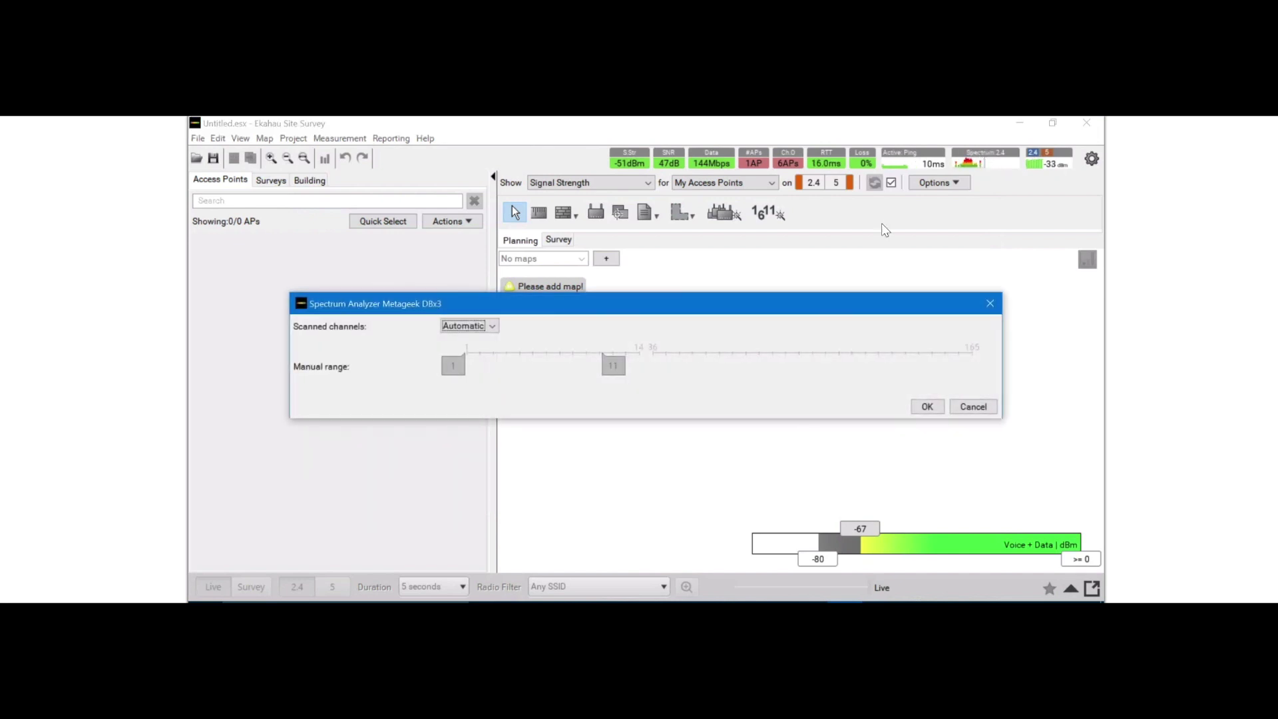
left_click(489, 328)
left_click(464, 361)
left_click_drag(622, 370, 991, 366)
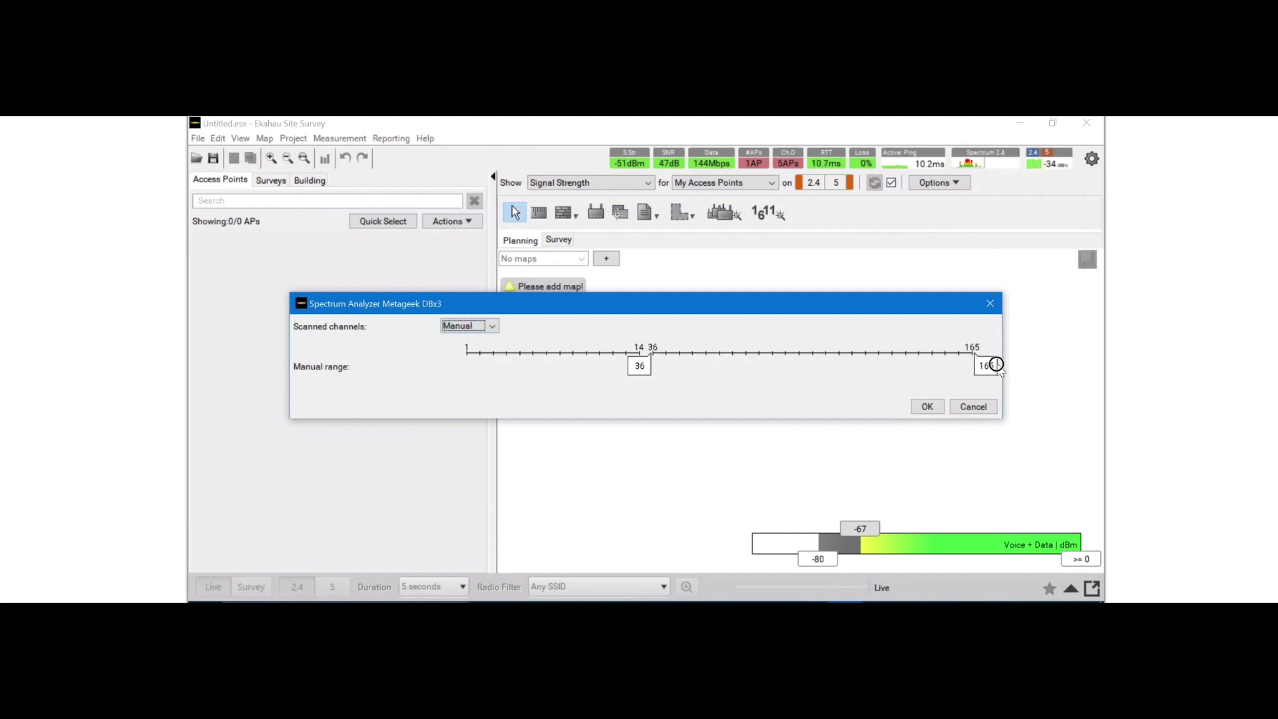
left_click_drag(971, 368, 247, 351)
left_click_drag(486, 371, 653, 363)
- Set the Metageek DBx3 scanned channels to Automatic and accept the spectrum analyzer settings
left_click(493, 326)
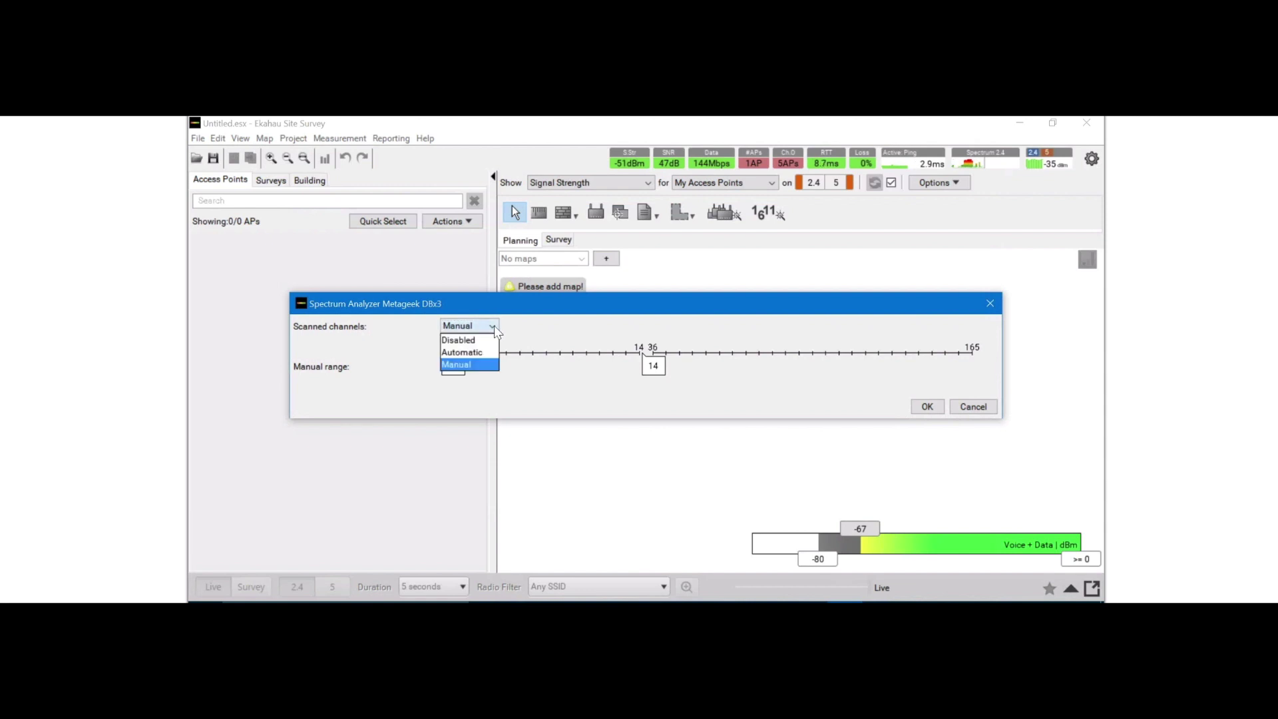
left_click(463, 353)
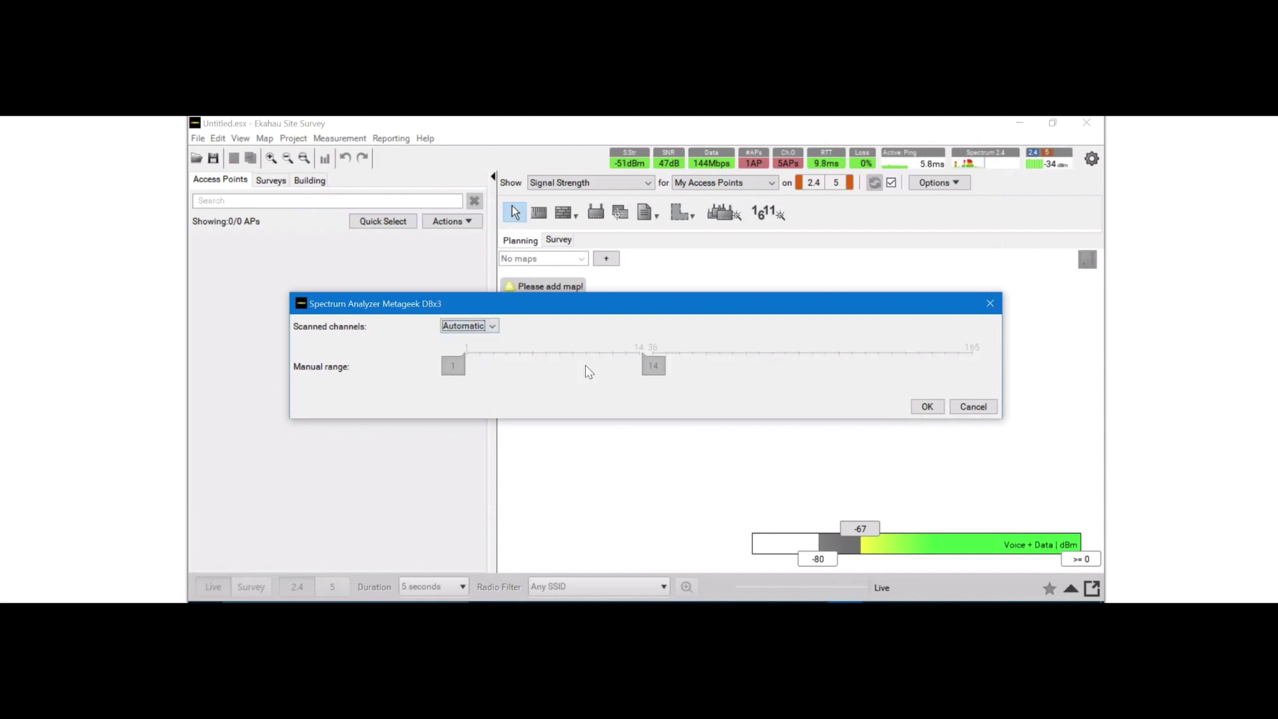
left_click(926, 407)
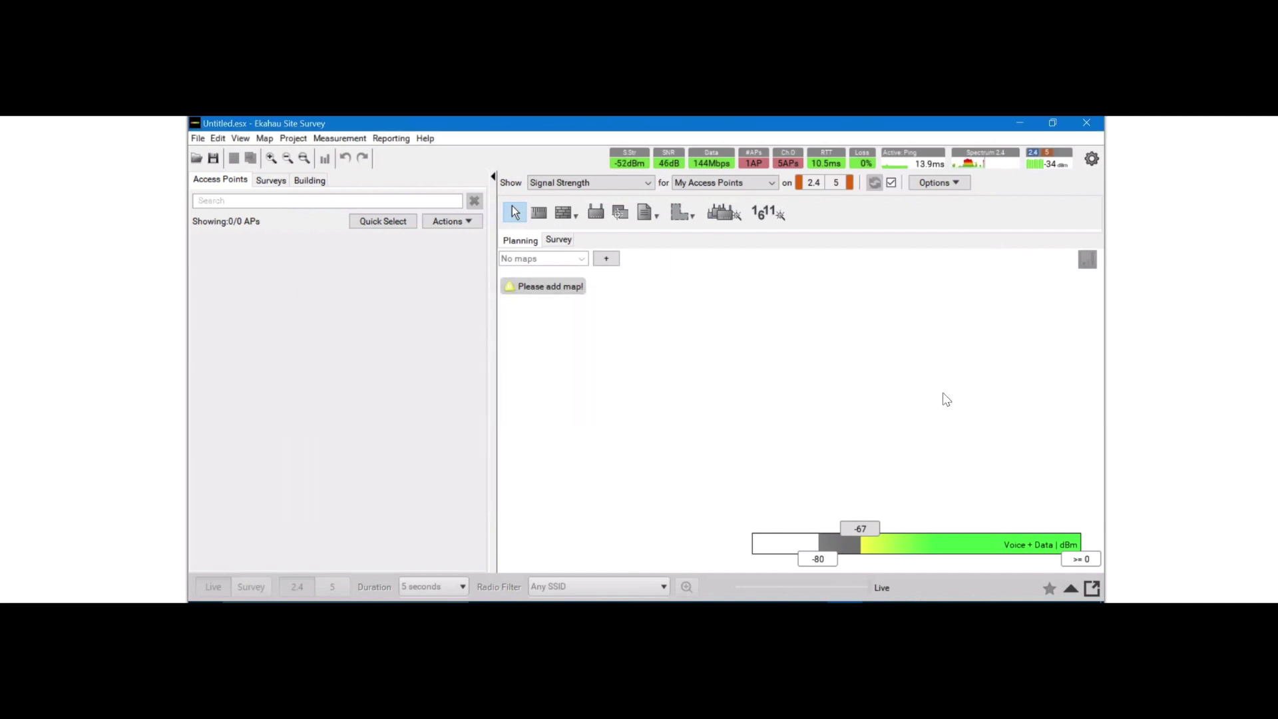
- Expand the live RF monitoring view and keep the 2.4 GHz frequency spectrum on Real-Time Sweep
left_click(1071, 588)
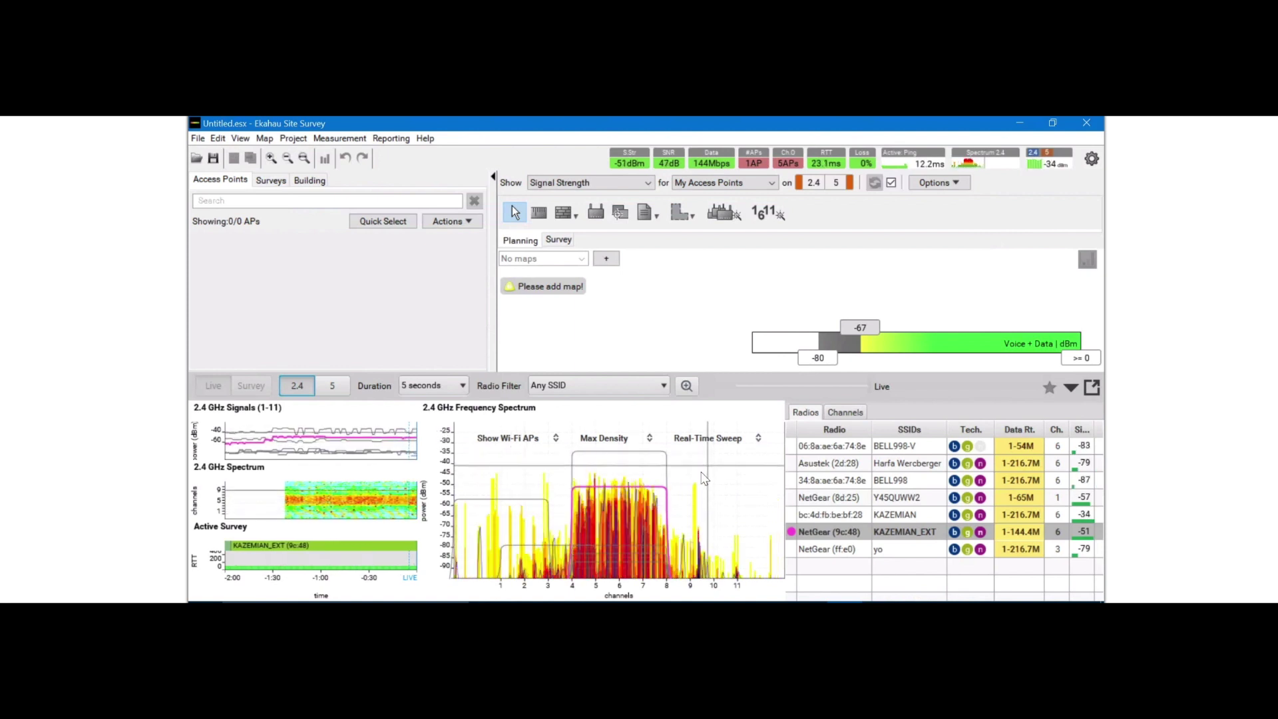
left_click(729, 439)
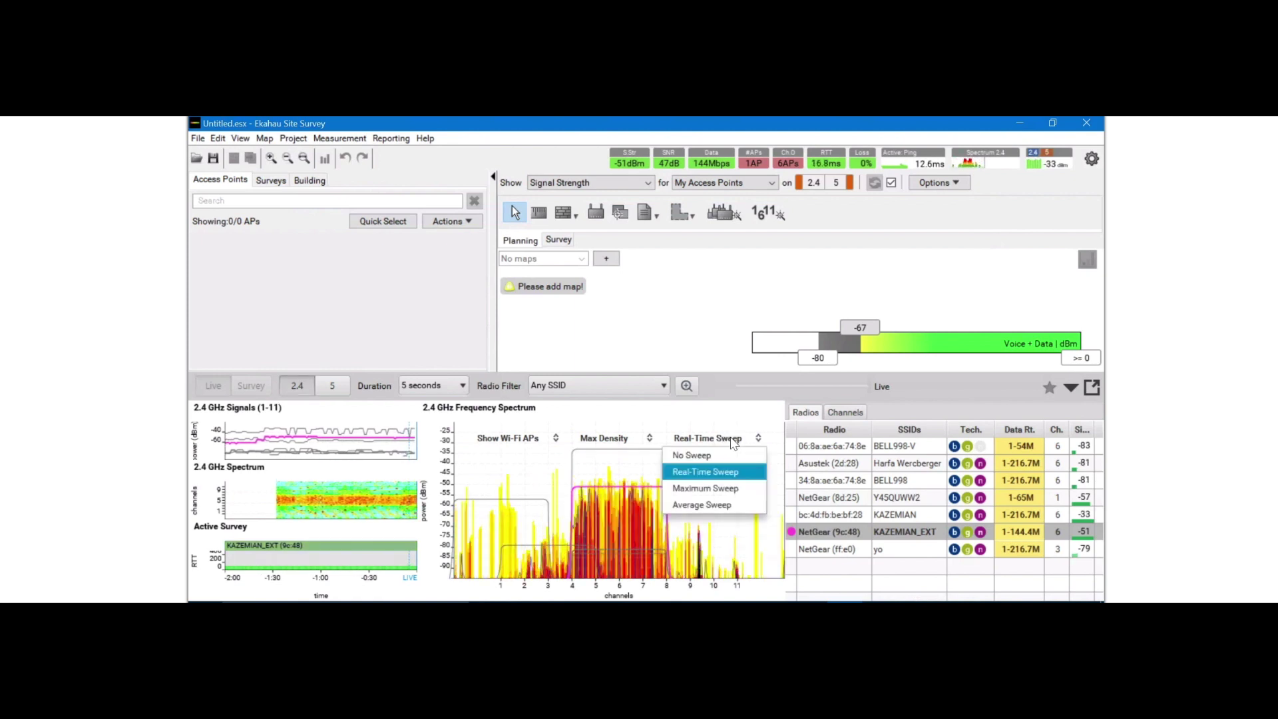
left_click(705, 471)
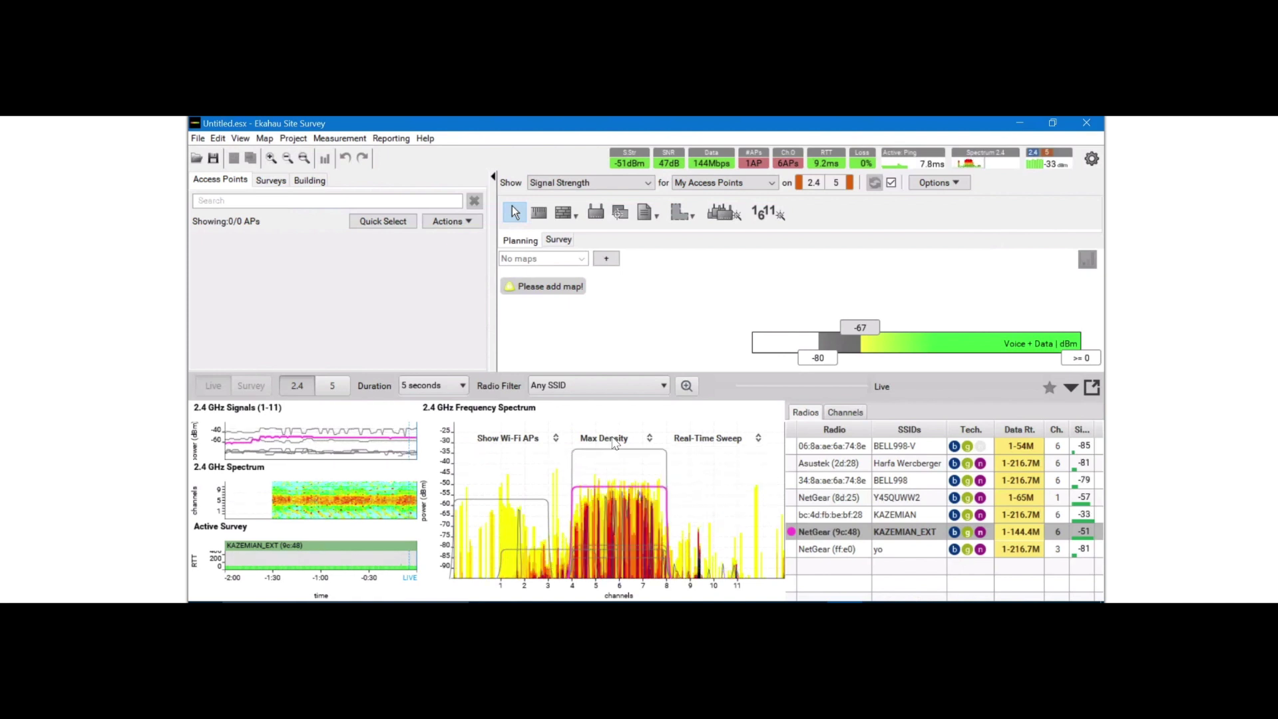
left_click(613, 441)
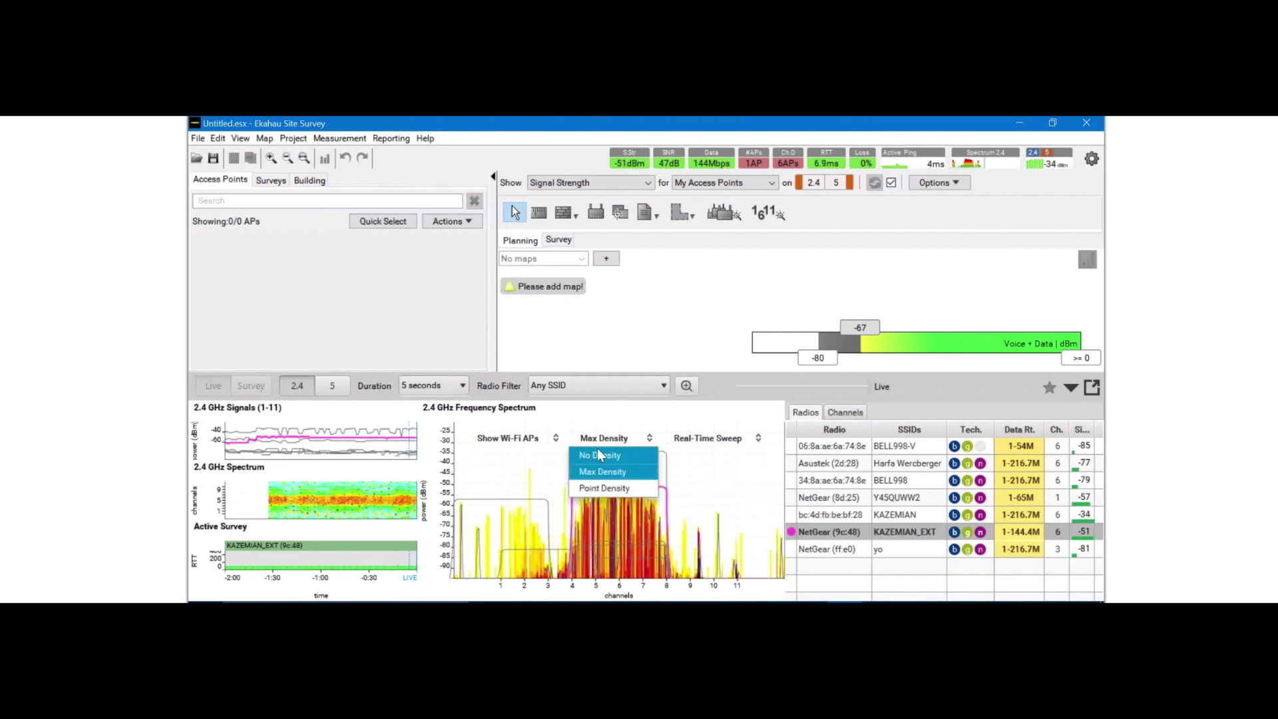
left_click(607, 439)
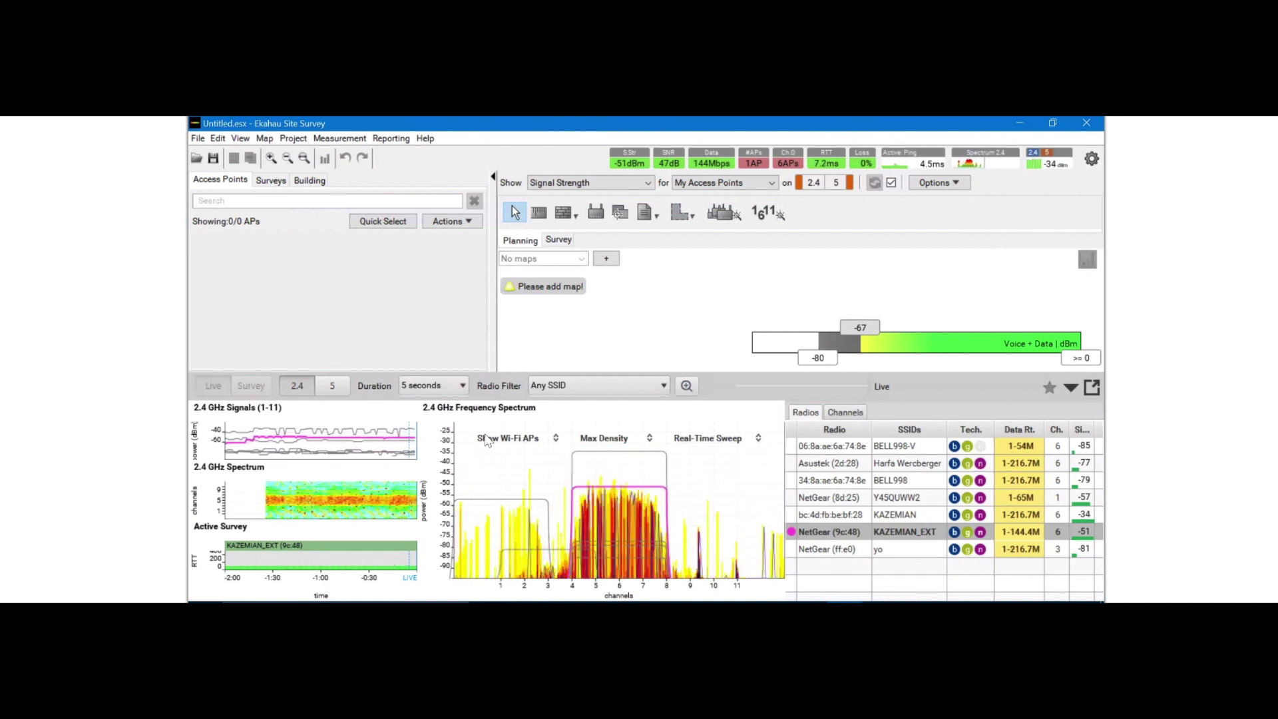
- Hide the Wi-Fi APs in the 2.4 GHz frequency spectrum and show them again
left_click(504, 437)
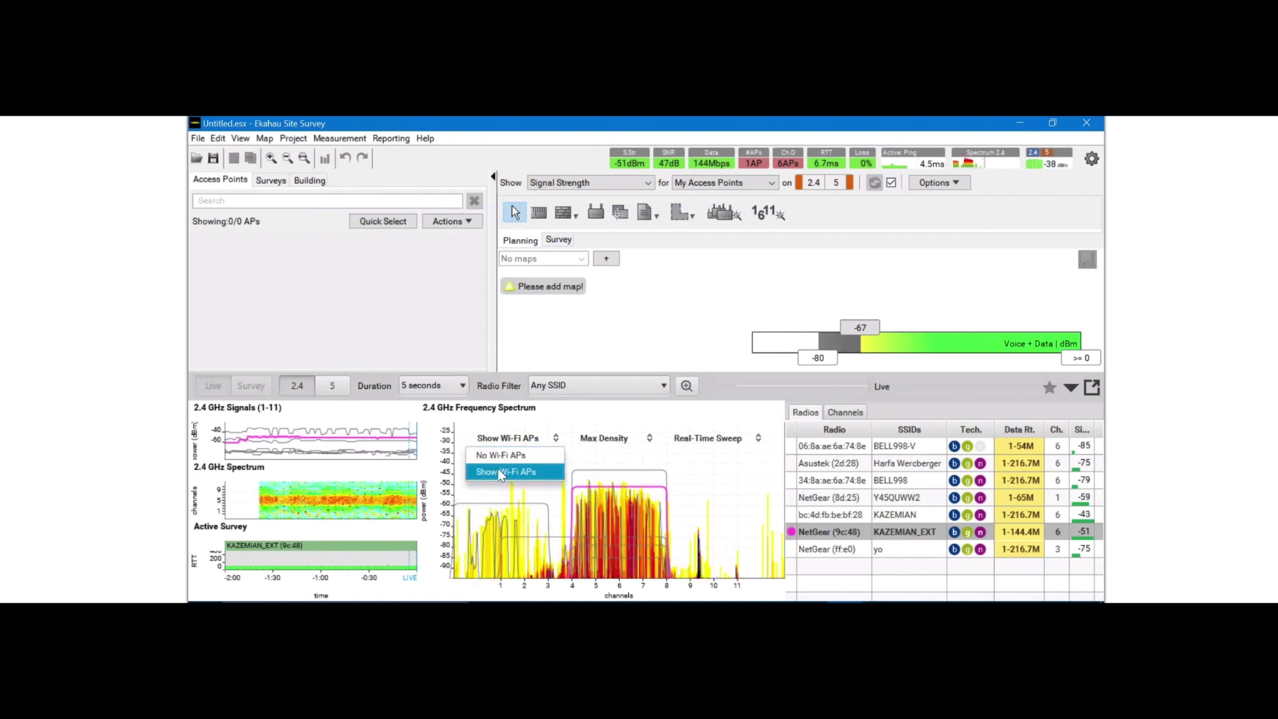
left_click(503, 458)
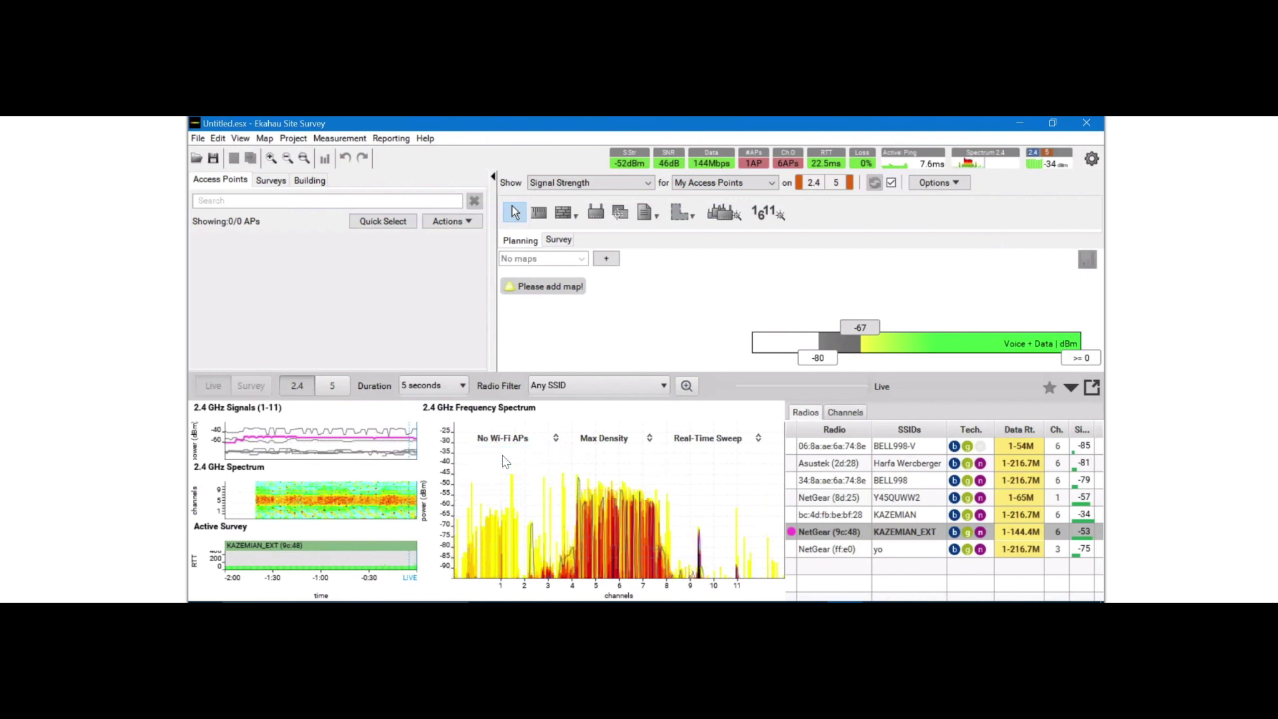
left_click(513, 438)
left_click(513, 475)
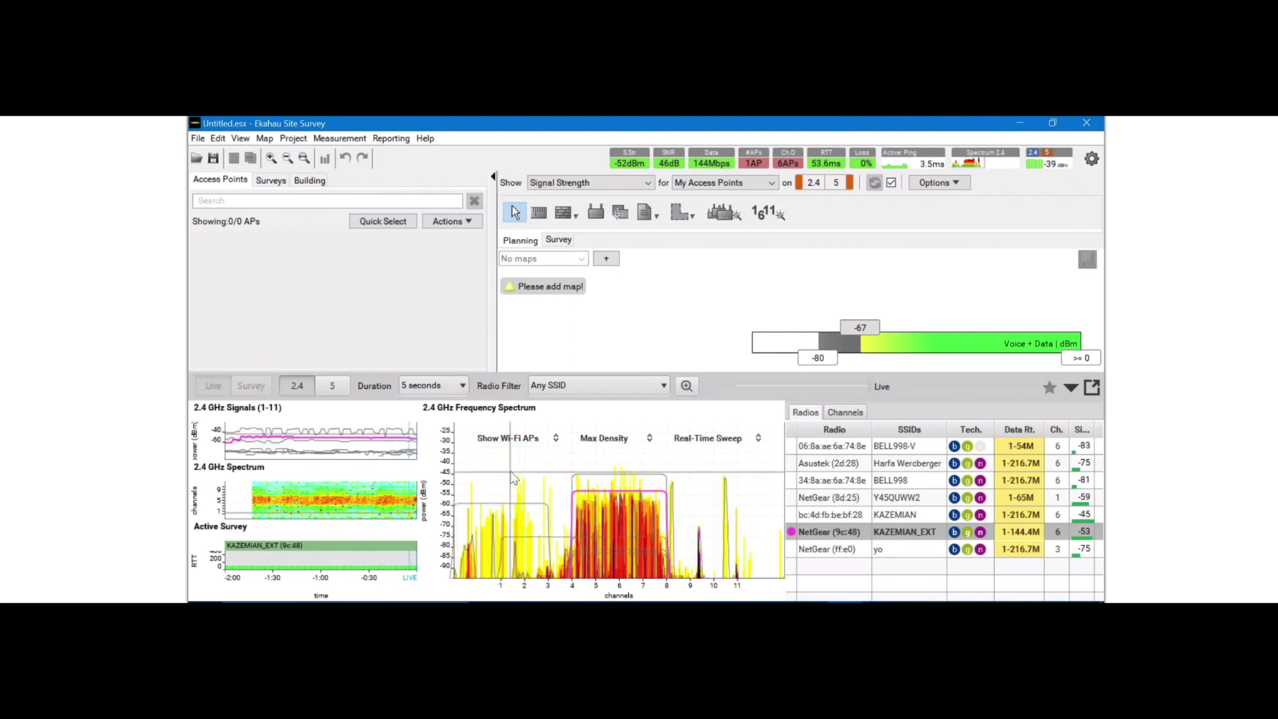
- Try Point Density and Max Density on the 2.4 GHz frequency spectrum, then set it to No Density
left_click(604, 438)
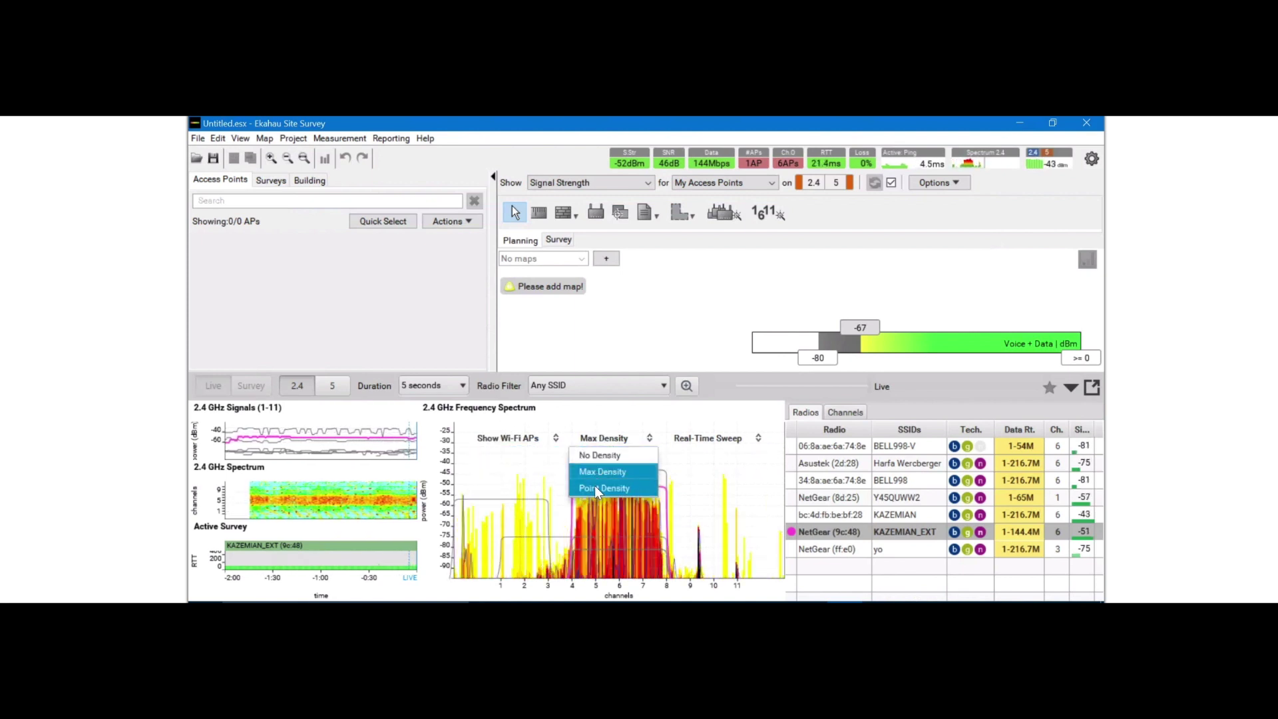
left_click(595, 489)
left_click(607, 438)
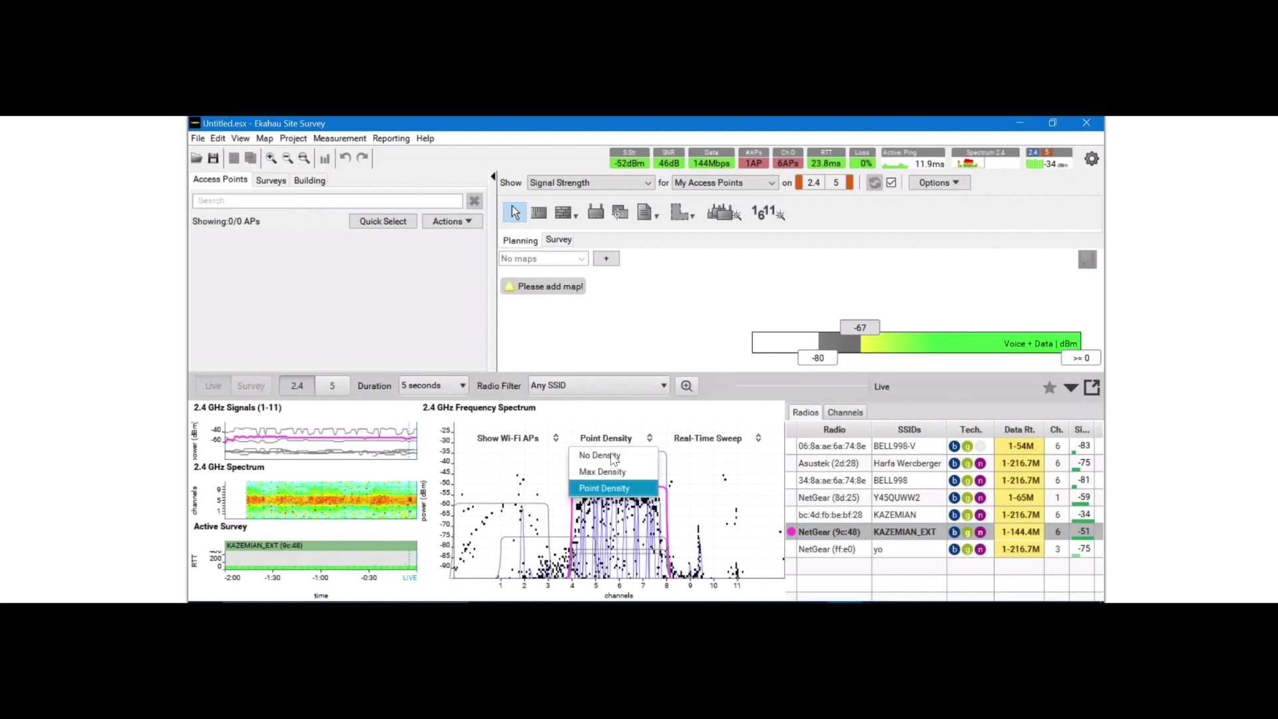
left_click(603, 471)
left_click(606, 438)
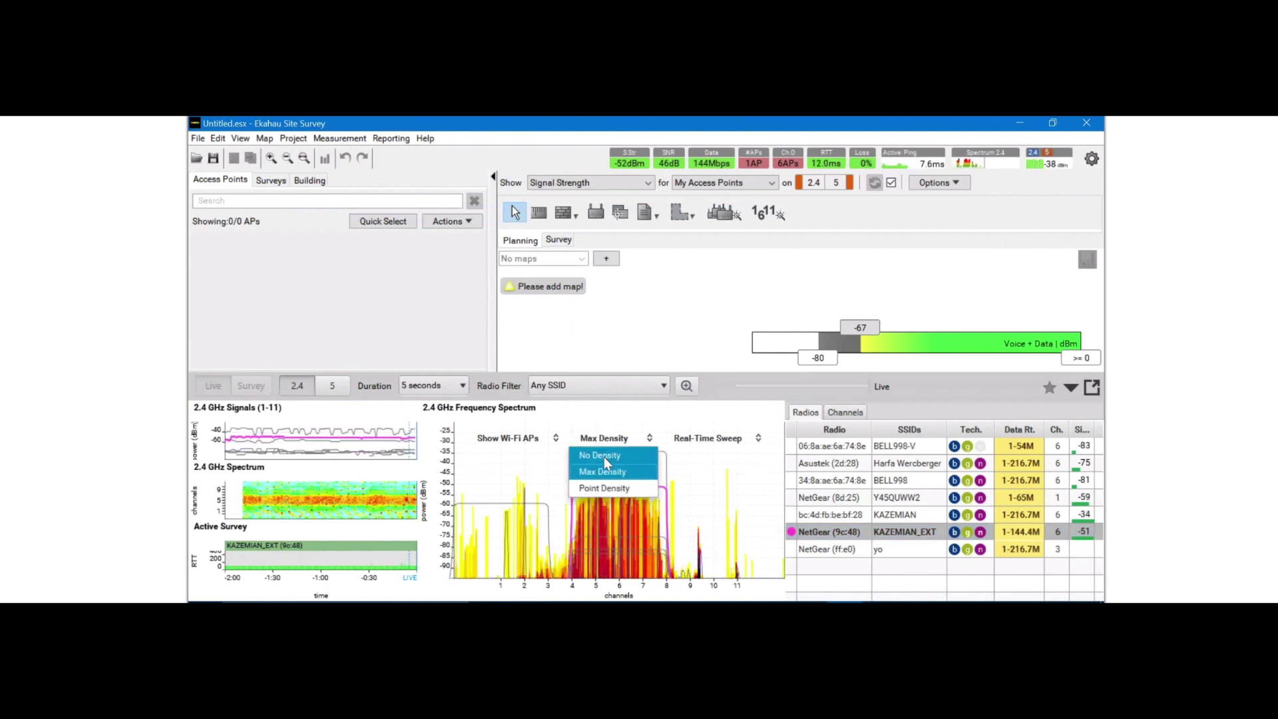
left_click(607, 458)
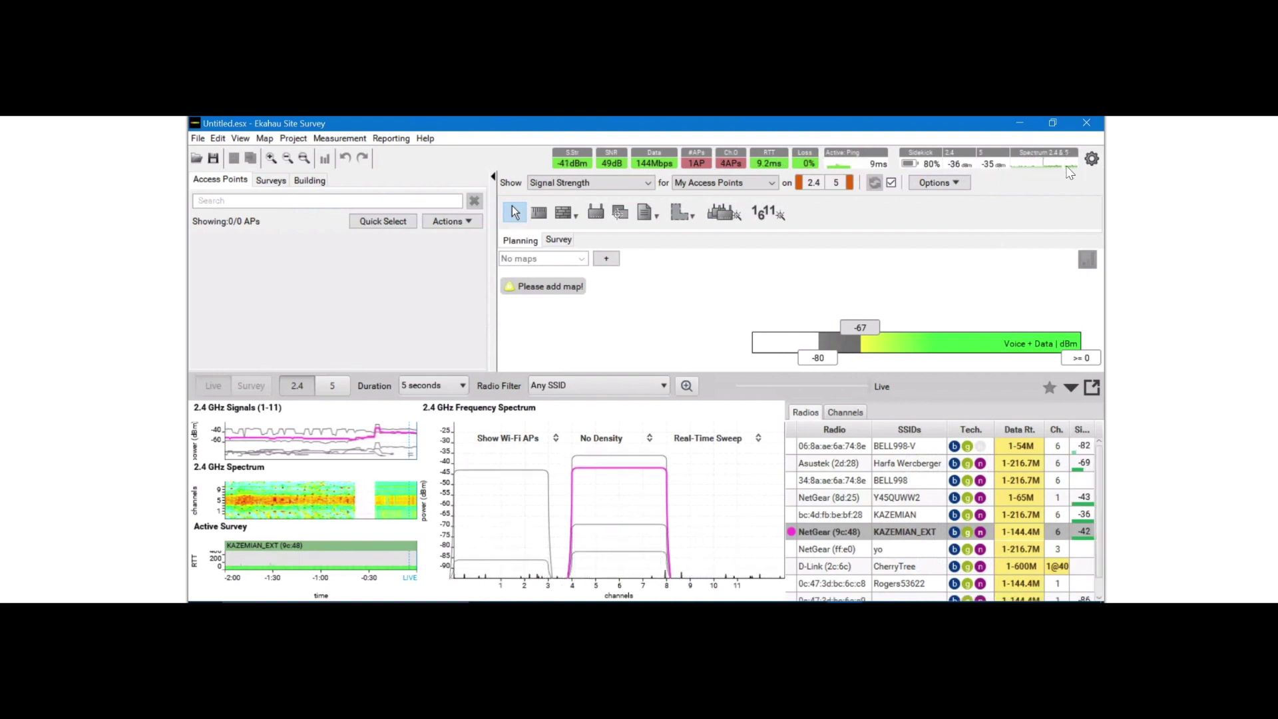
- Highlight the radios around channel 6 in the spectrum, then examine the spectrum utilization and overlapping radios per channel
left_click(628, 554)
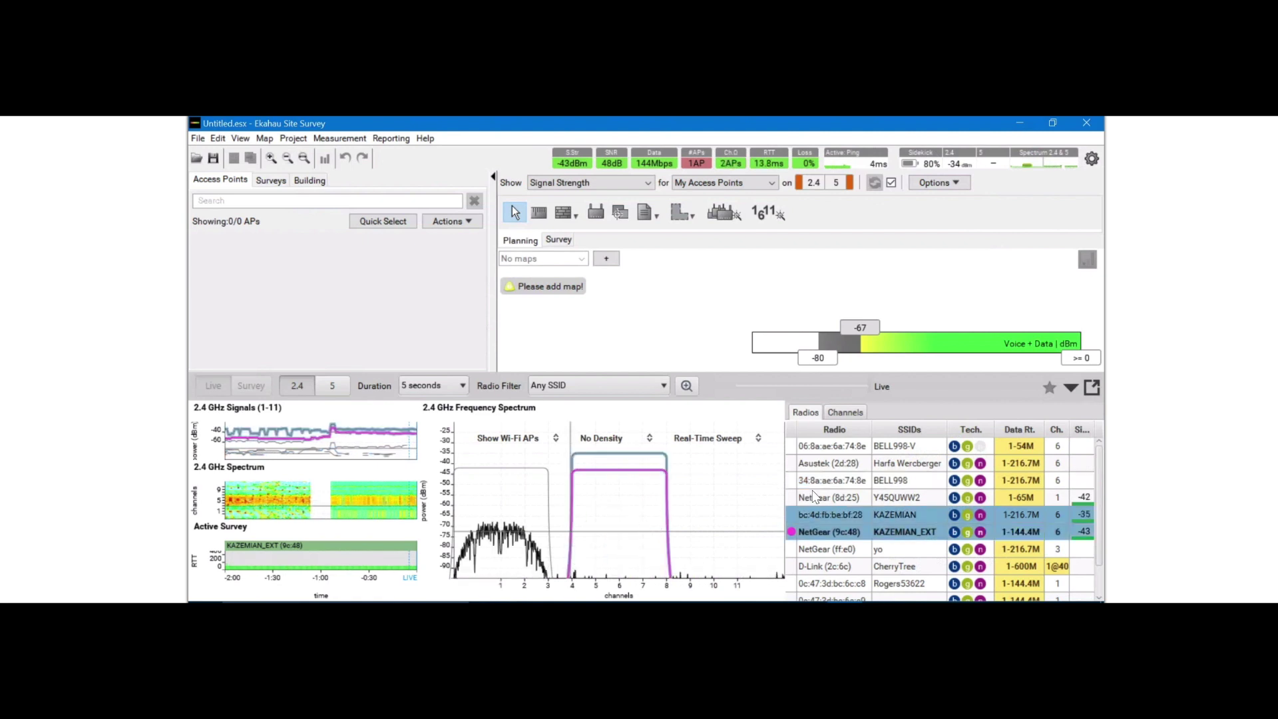
left_click(839, 412)
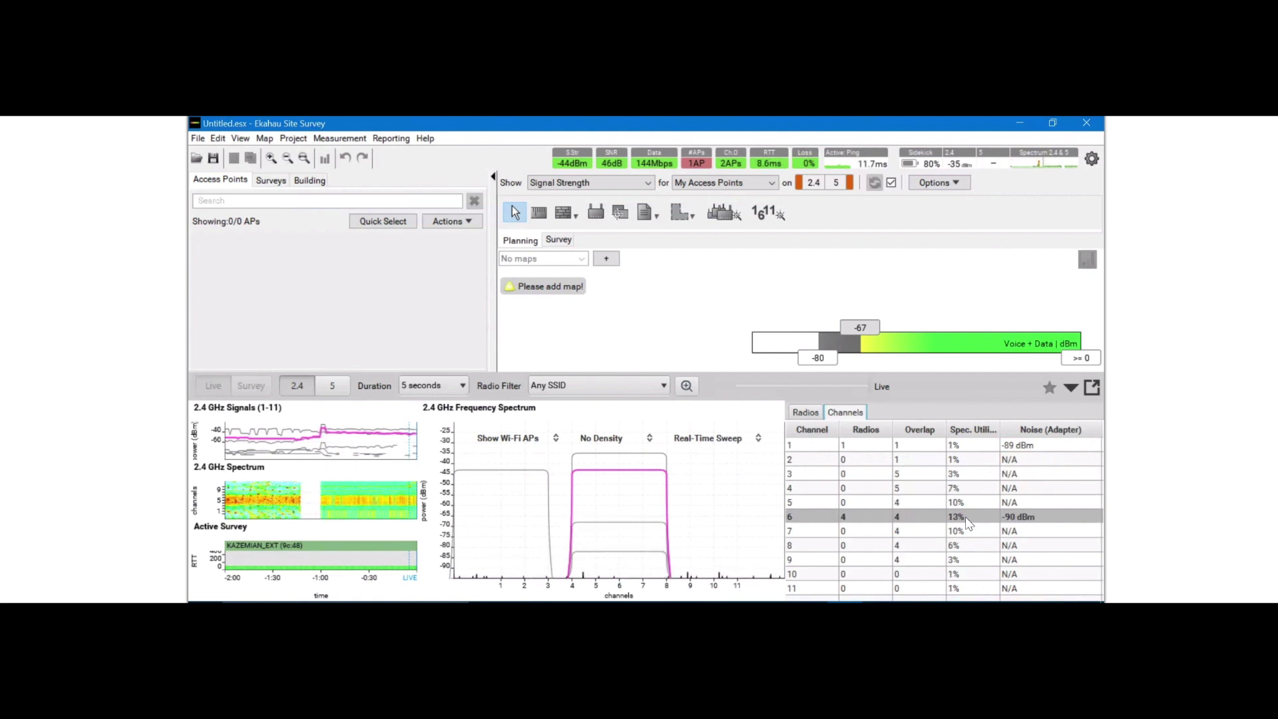
mouse_move(965, 517)
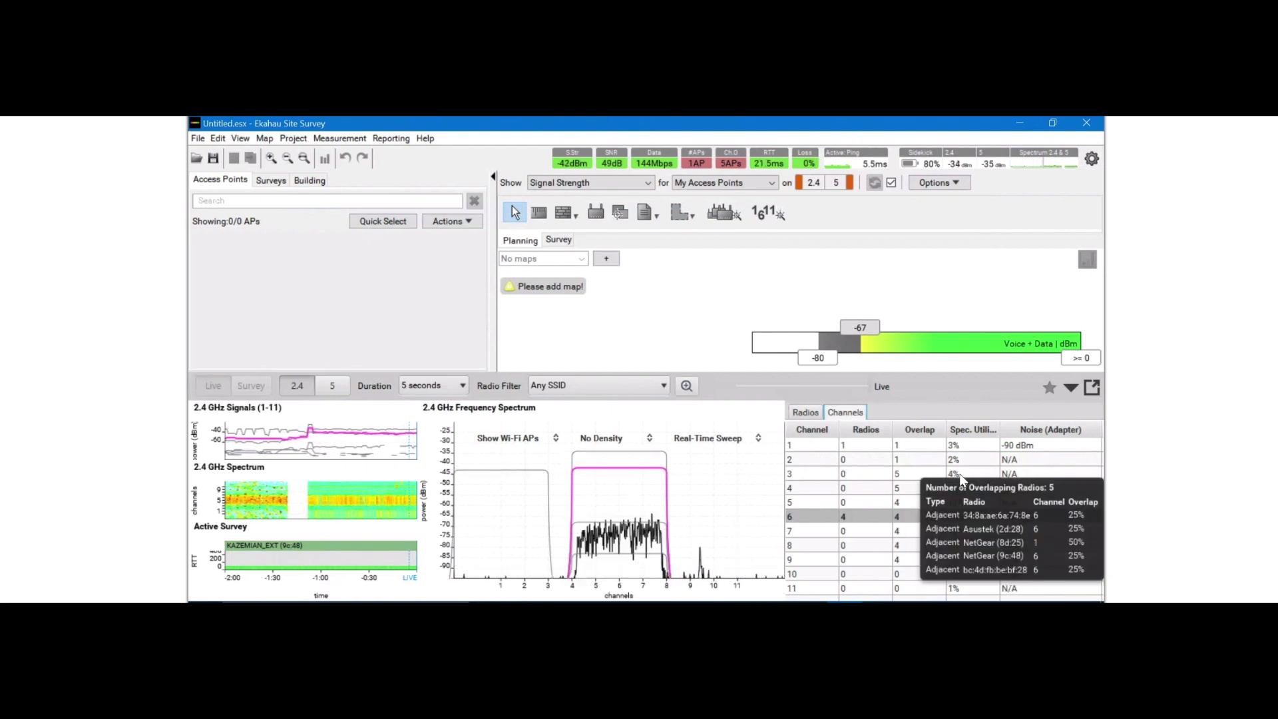
- View the signals and frequency spectrum of the 5 GHz band, then return to the 2.4 GHz band
left_click(332, 387)
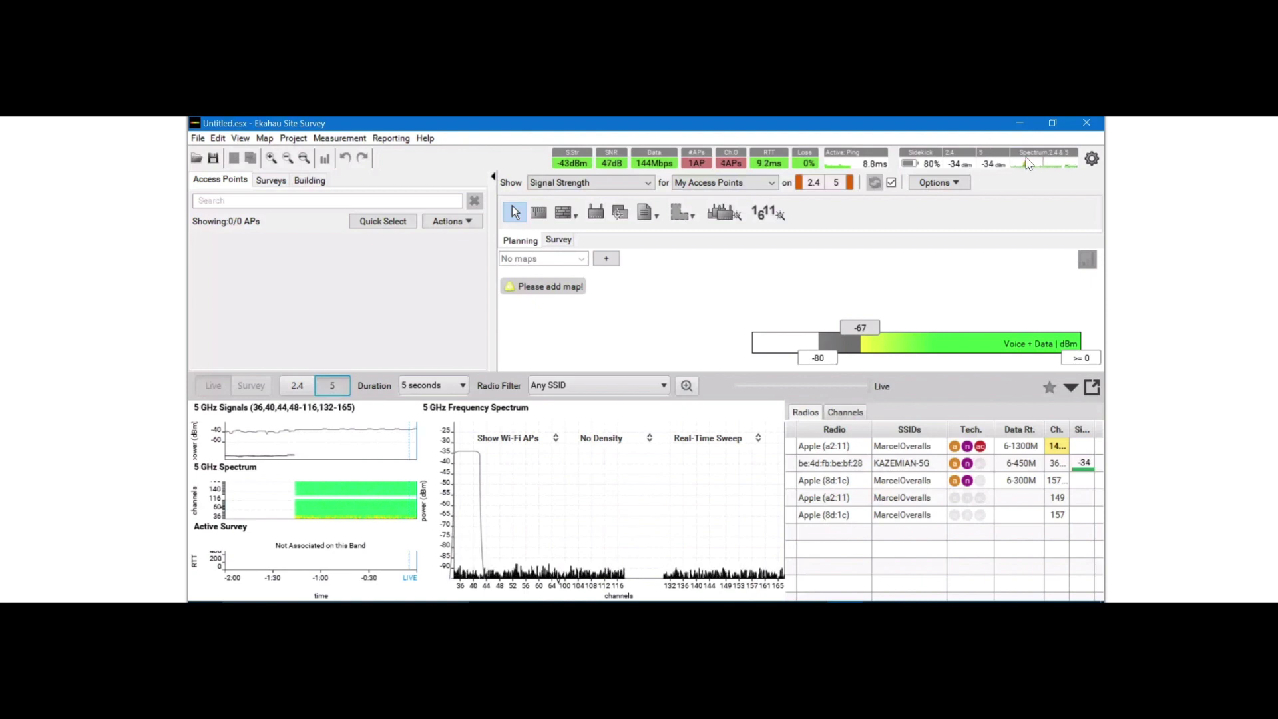
left_click(297, 386)
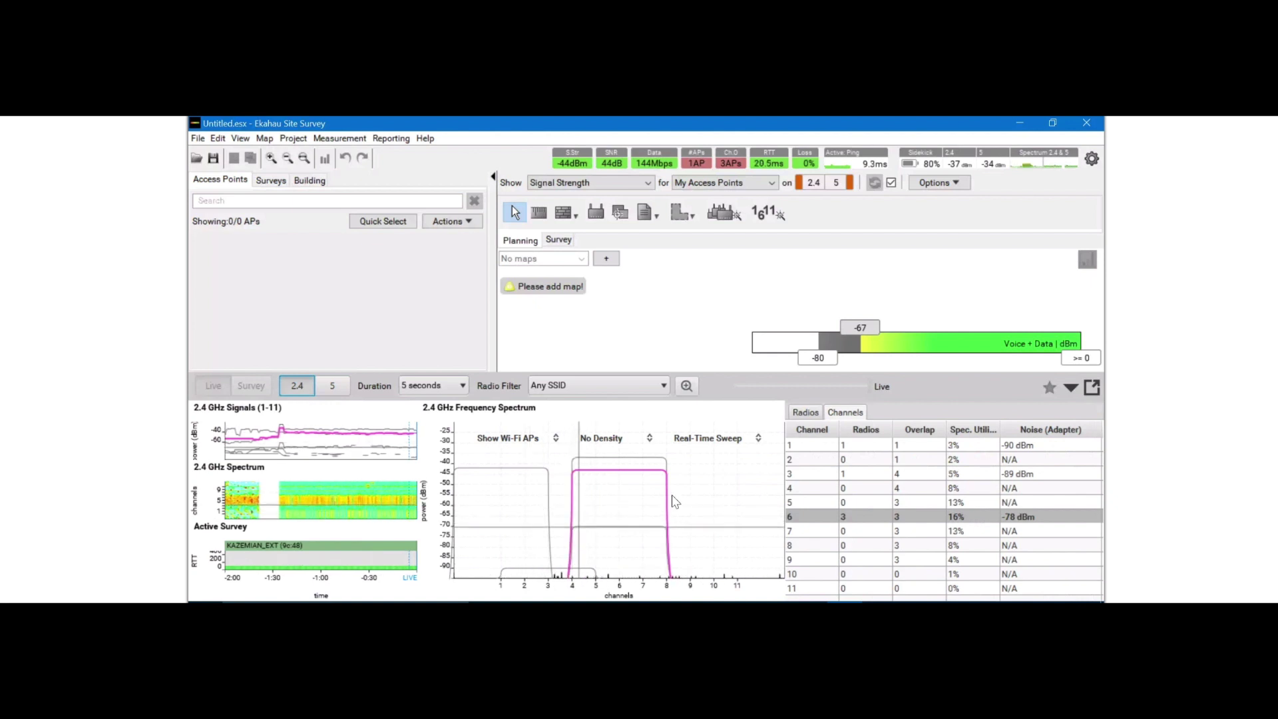
- Set the 2.4 GHz frequency spectrum to Max Density and Average Sweep, keeping the Wi-Fi APs shown
left_click(619, 439)
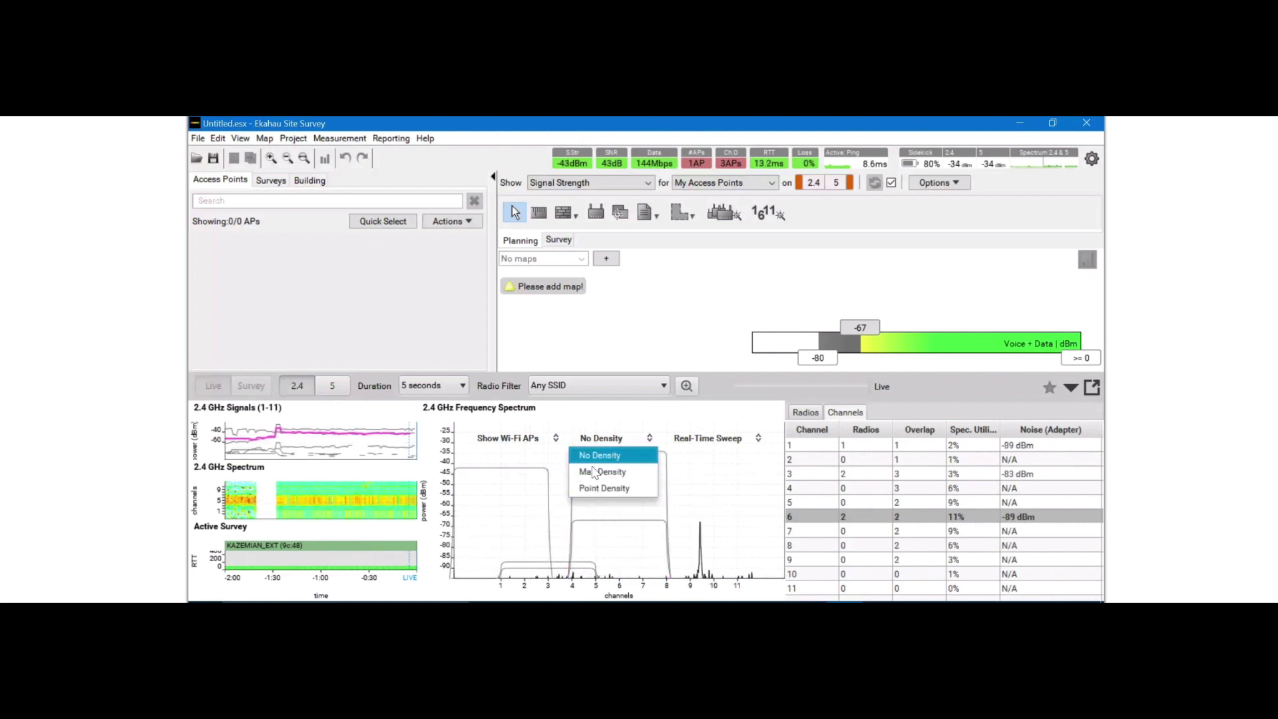
left_click(602, 468)
left_click(720, 442)
left_click(712, 469)
left_click(520, 442)
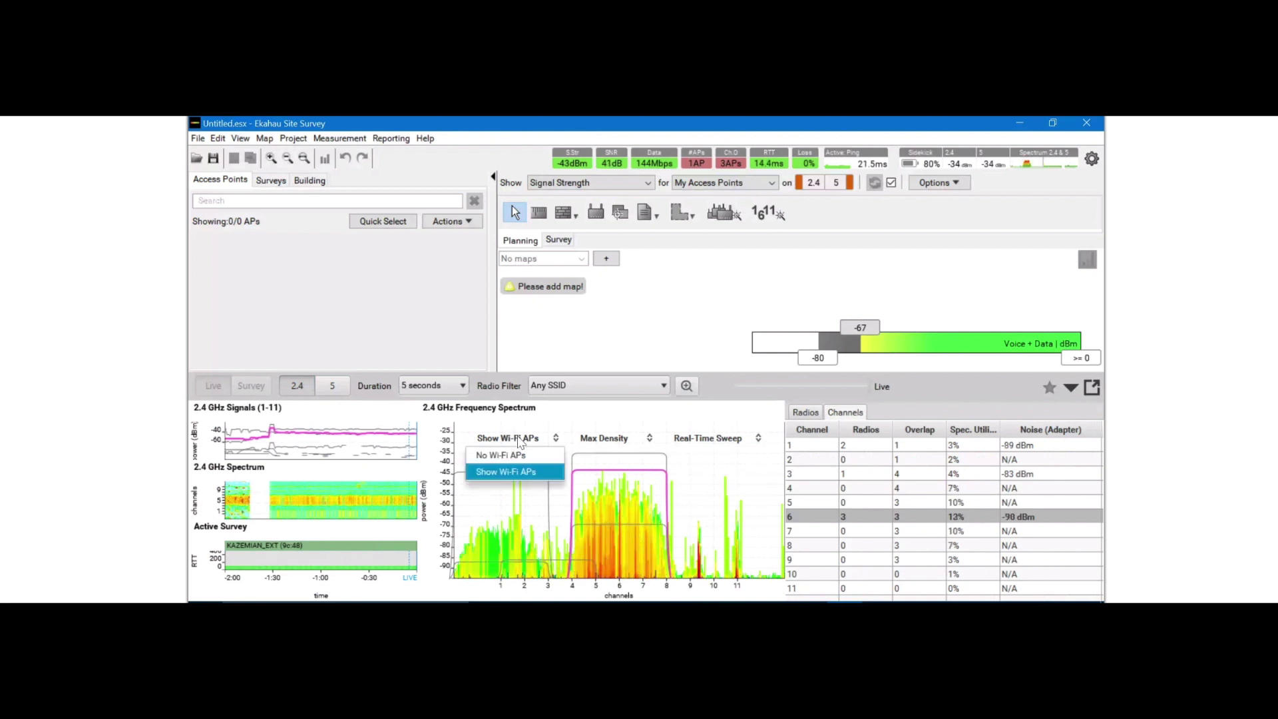
left_click(505, 471)
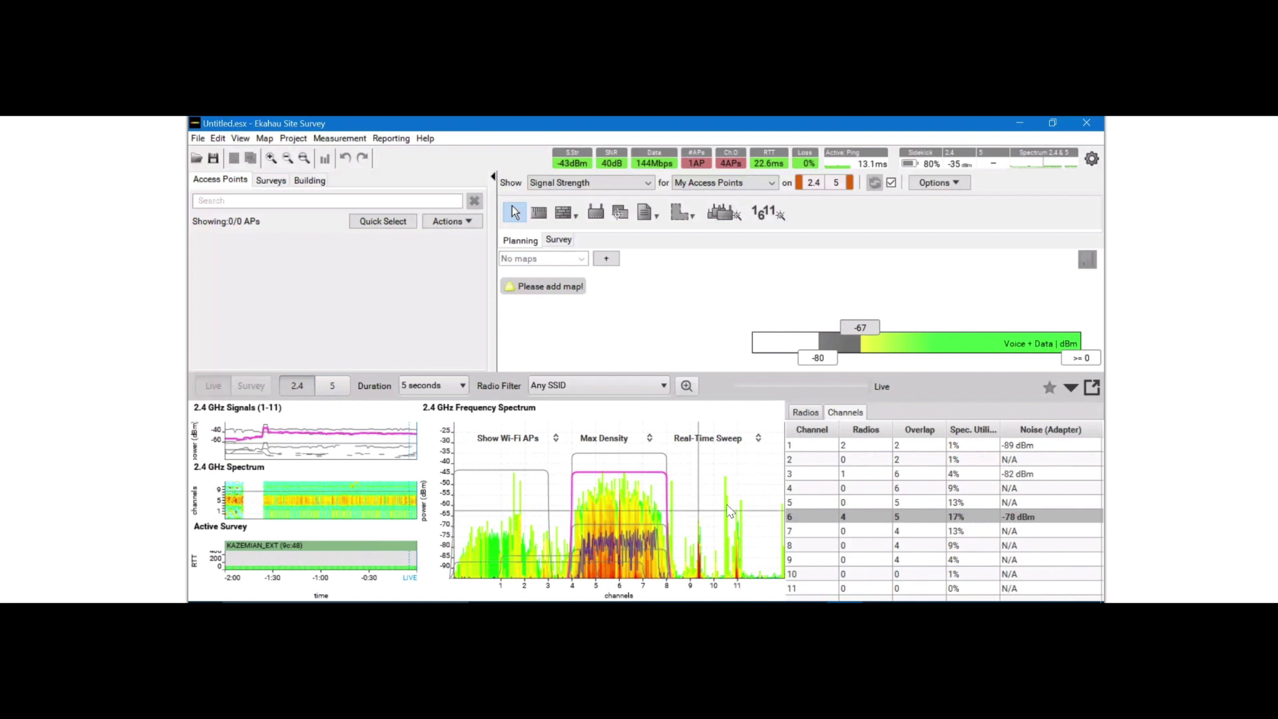
left_click(733, 439)
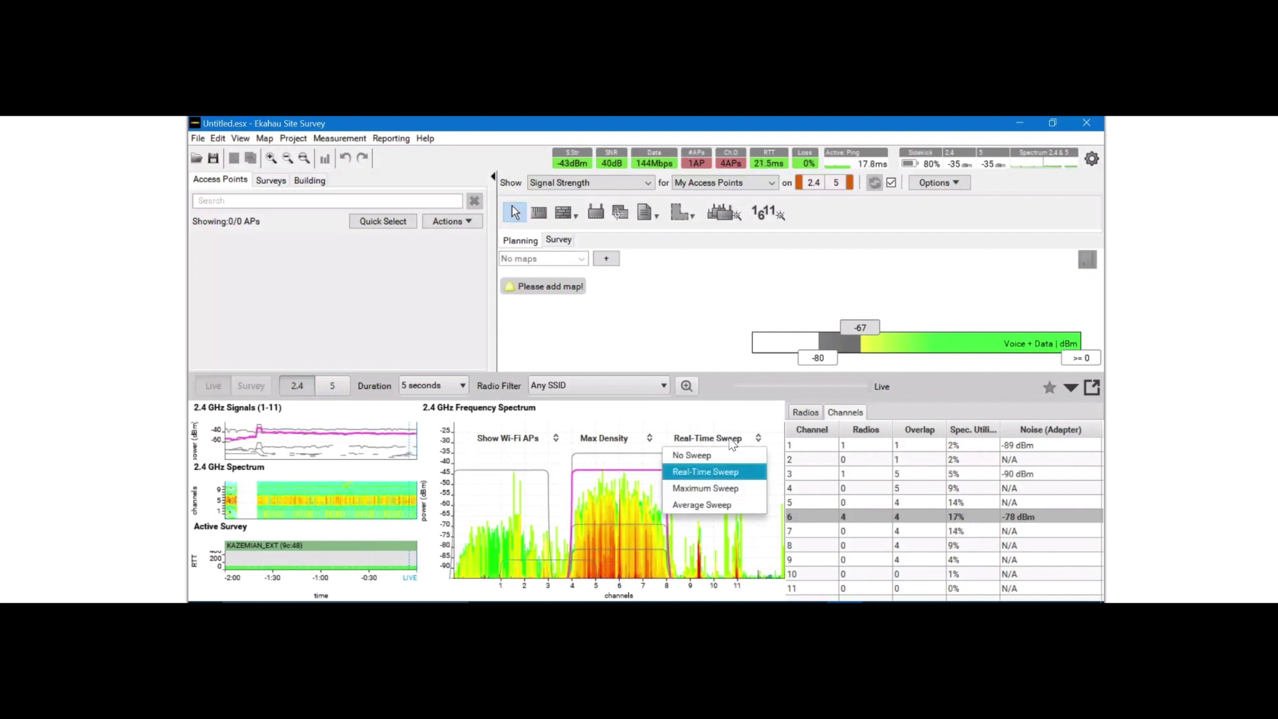
left_click(693, 504)
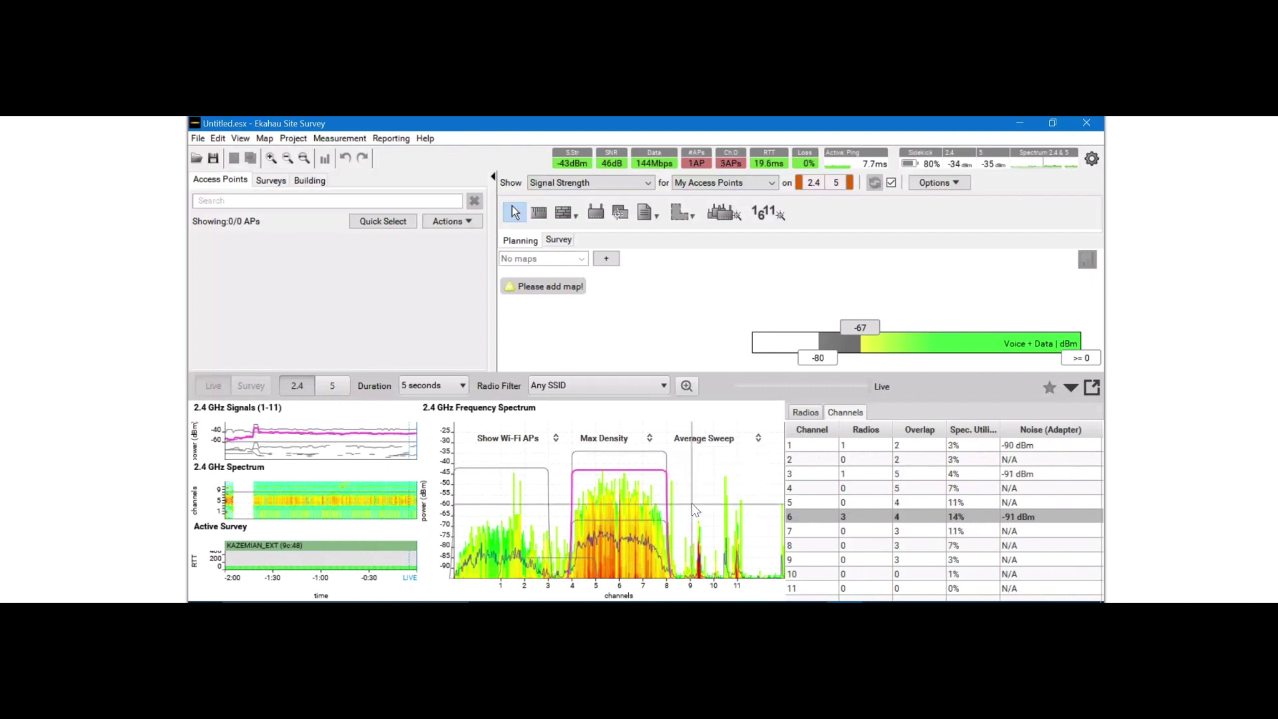